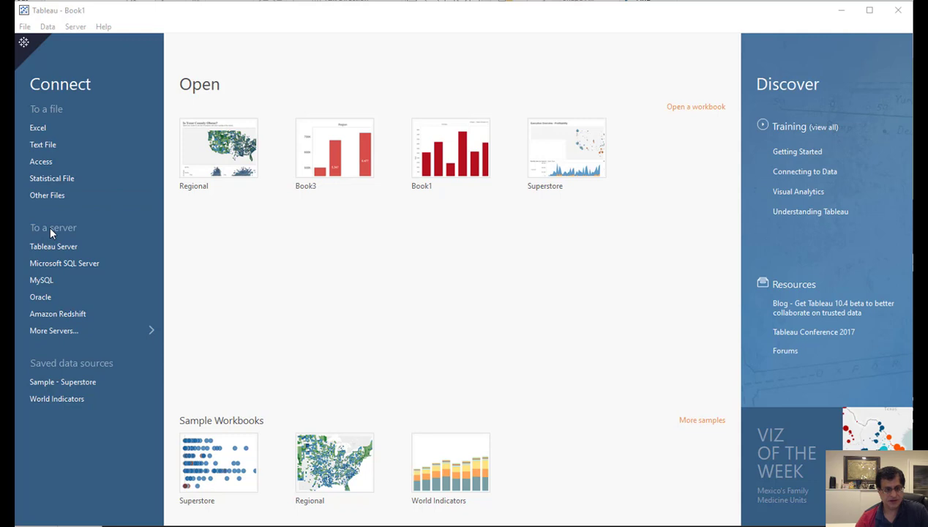
- Attempt a MySQL connection to localhost as root with the password, which fails with a 32-bit driver error
click(40, 282)
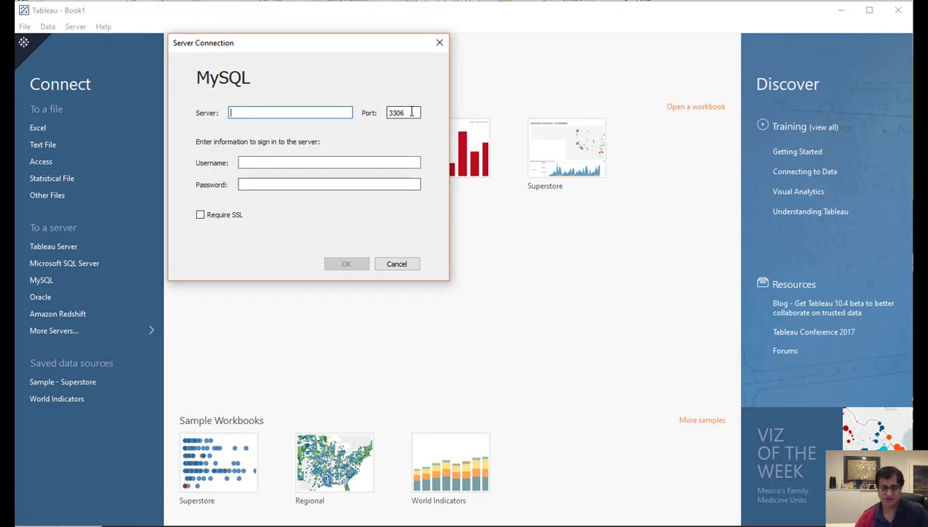
text(localhost)
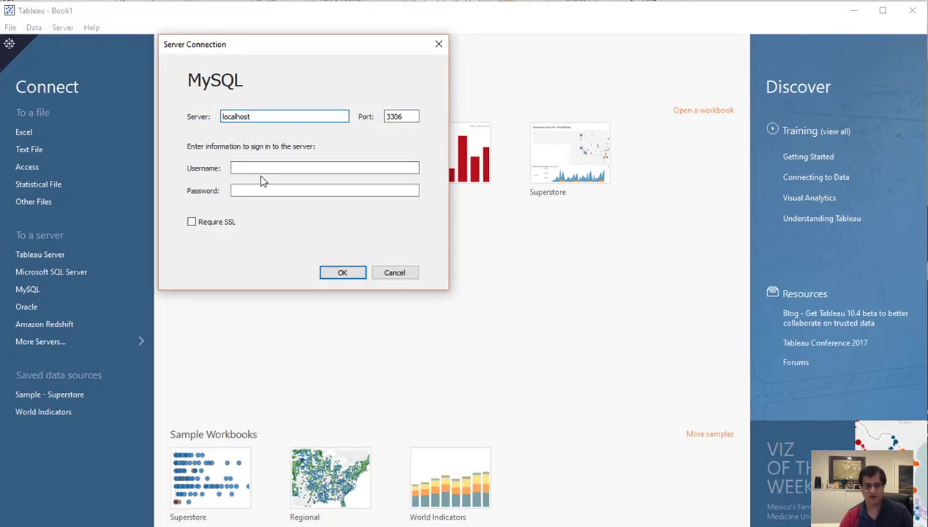
click(259, 166)
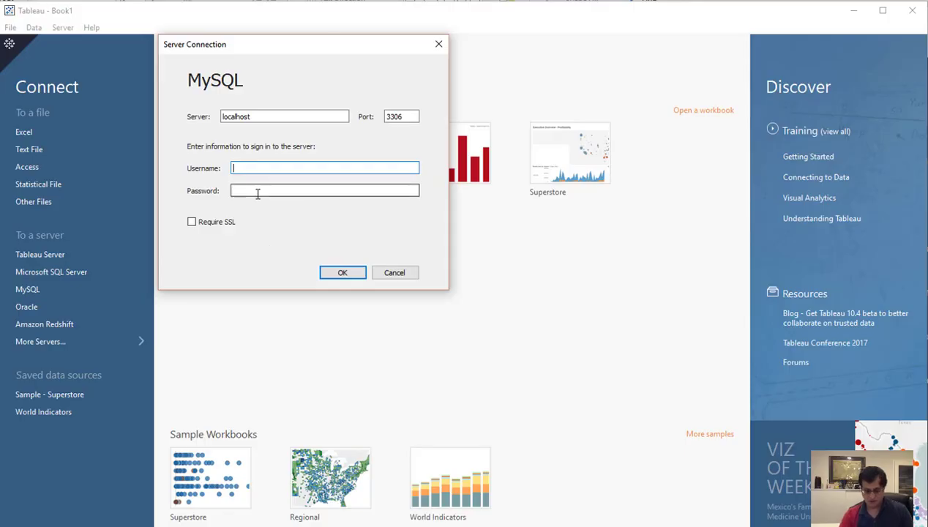
text(root)
click(258, 192)
text(•••••)
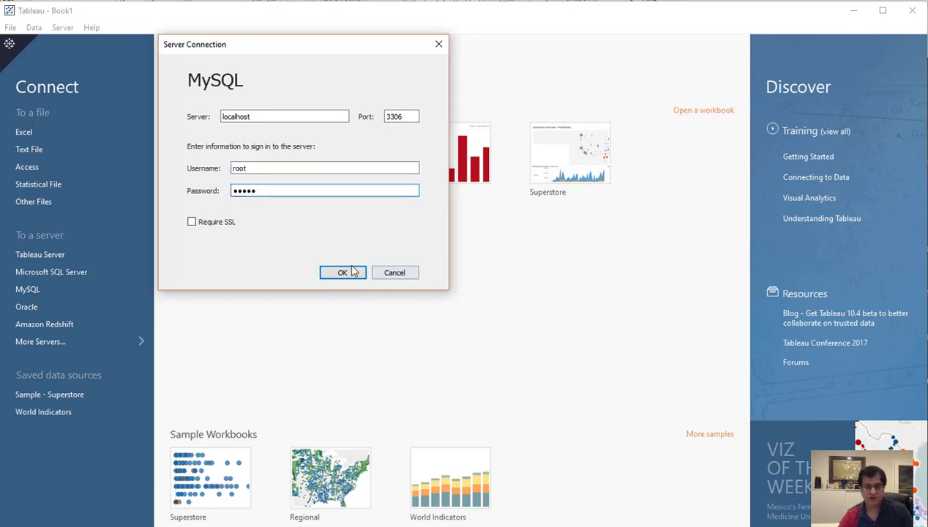
click(349, 272)
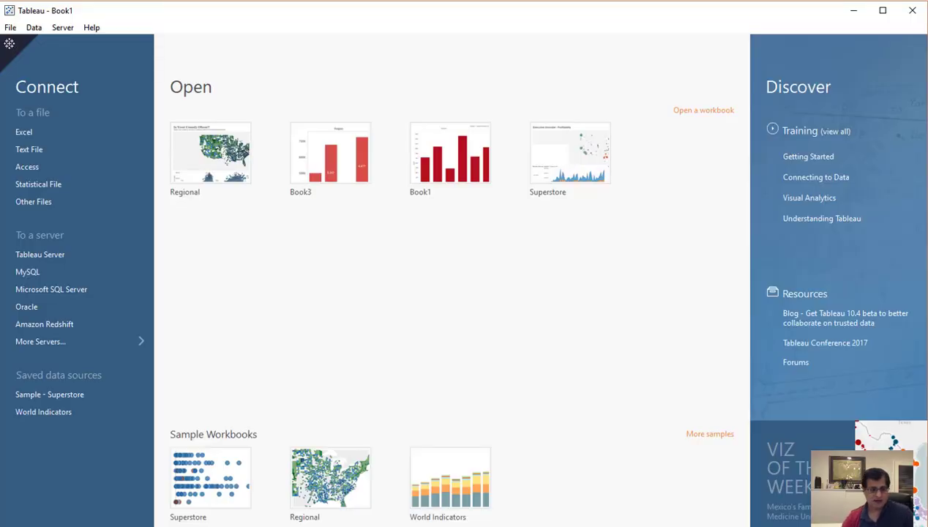
- Retry the MySQL connection to localhost with the root credentials and reach the Data Source page
click(31, 271)
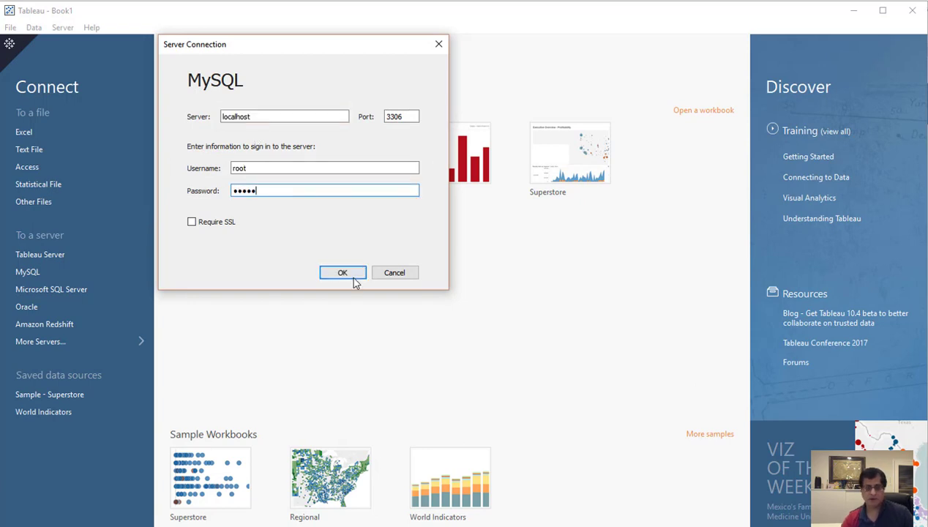
click(355, 279)
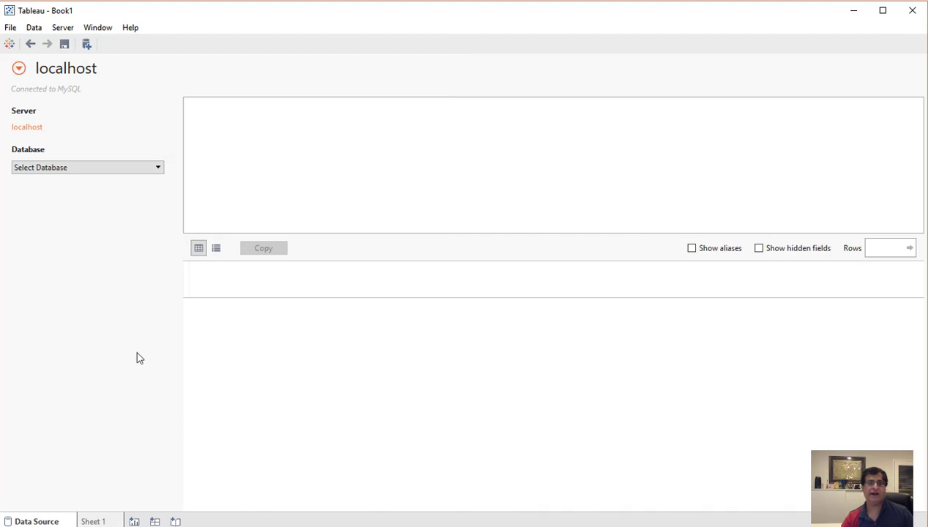
- Choose the sakila database, add the actor table to the canvas, and load its 201 preview rows
click(155, 170)
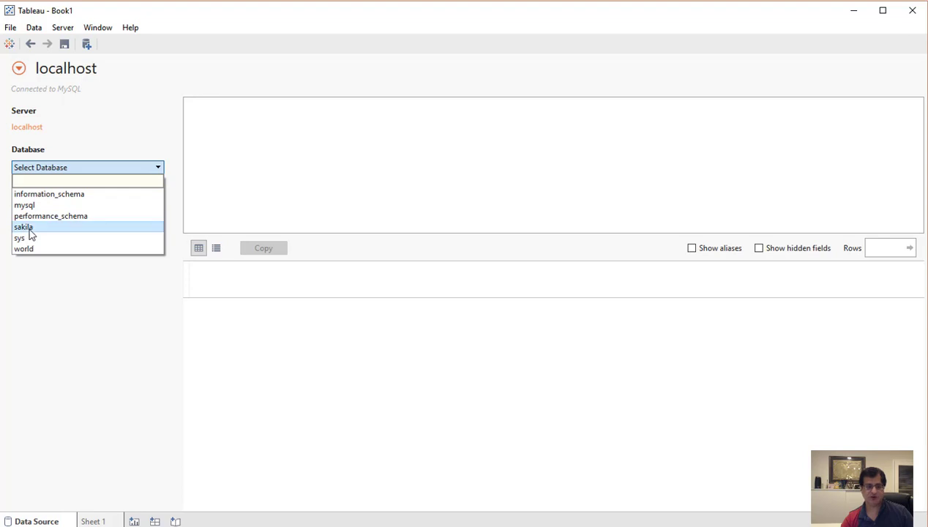
click(28, 227)
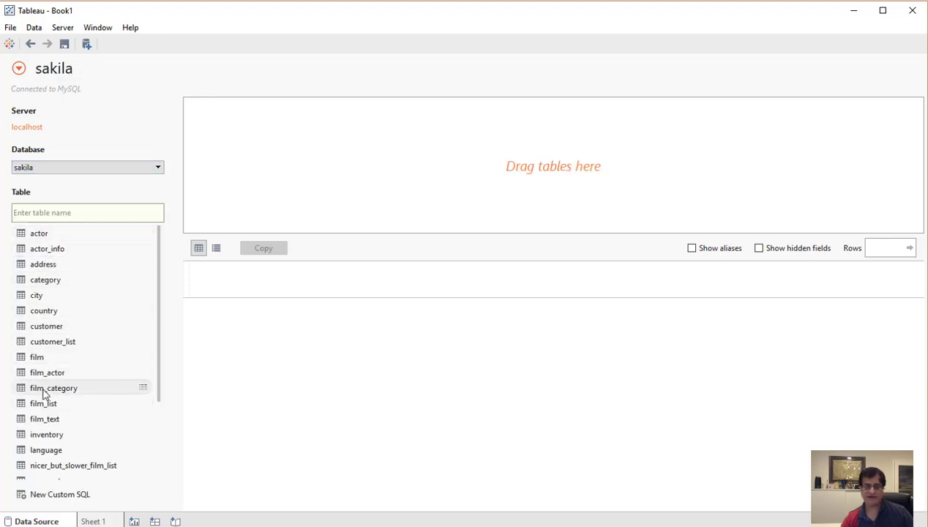
drag(32, 238, 272, 150)
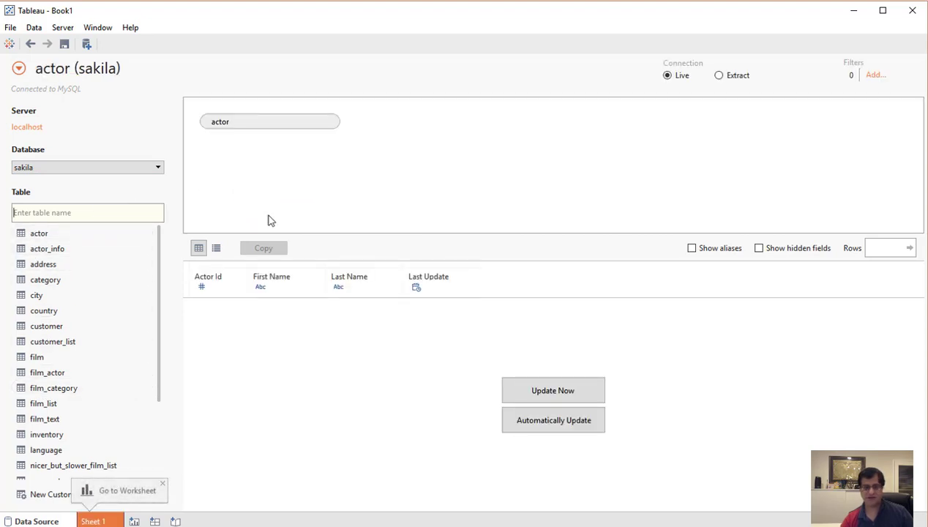
click(562, 395)
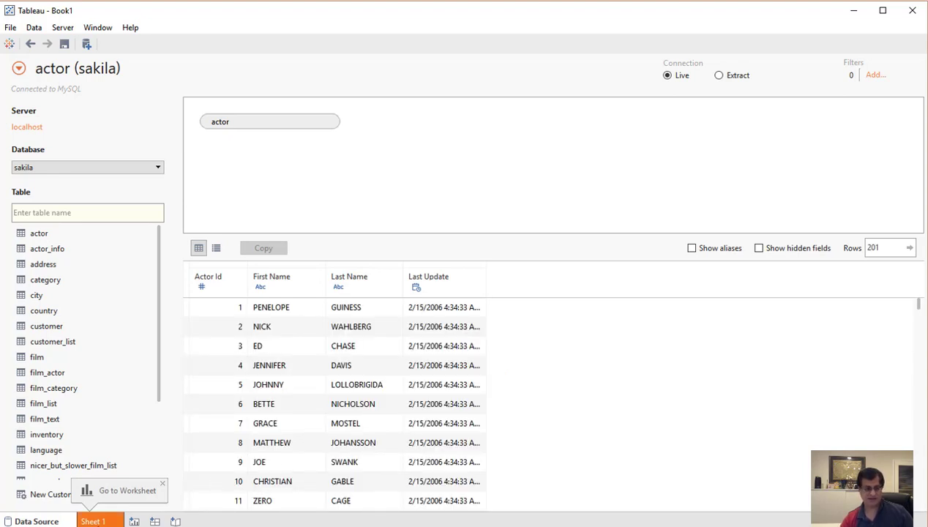
- On Sheet 1, place First Name then Last Name on the Rows shelf as a text table
click(93, 521)
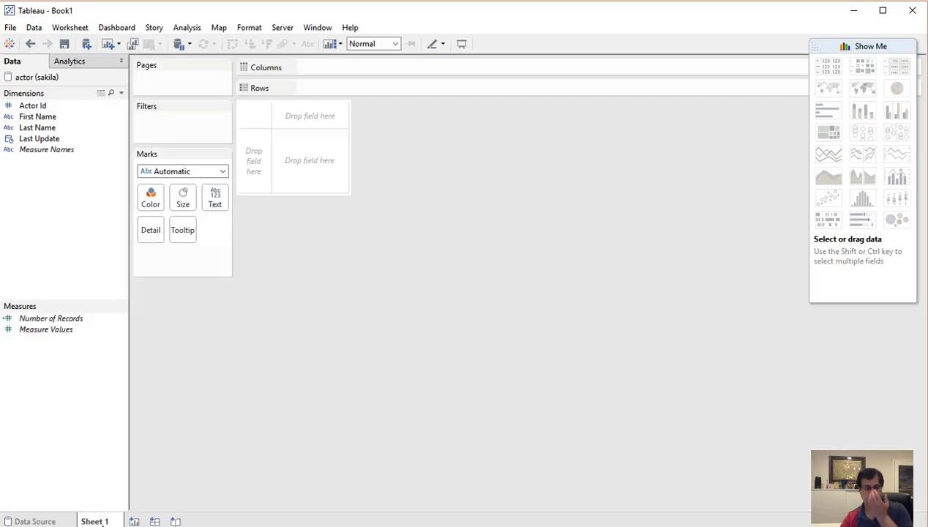
double_click(38, 117)
click(388, 88)
click(373, 294)
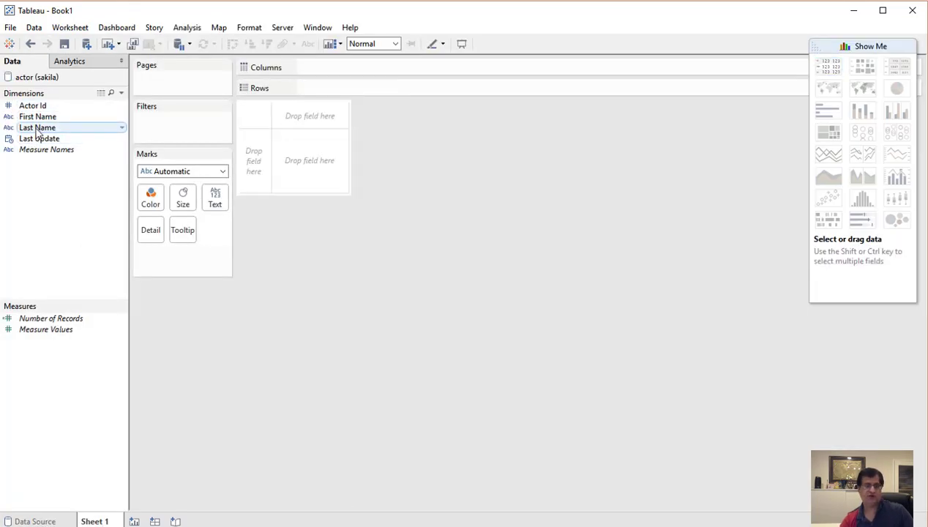
drag(38, 117, 325, 90)
drag(37, 127, 432, 89)
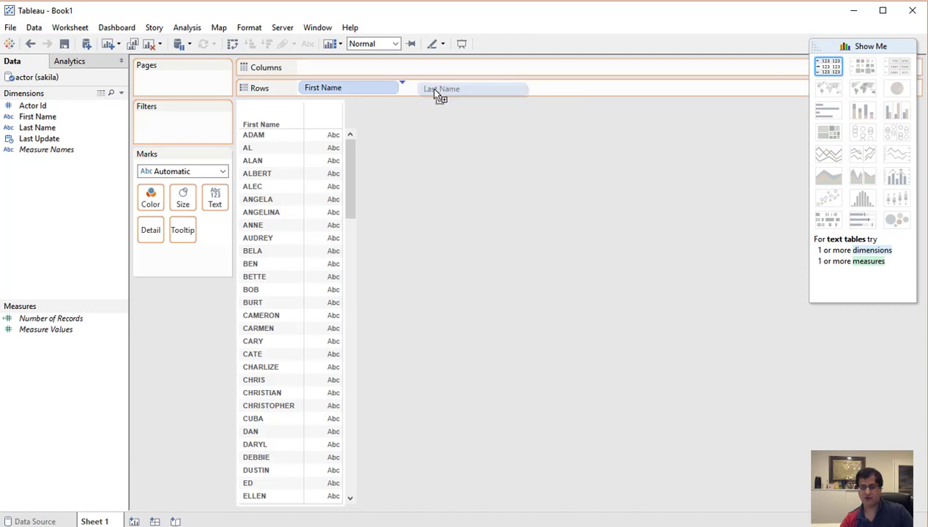